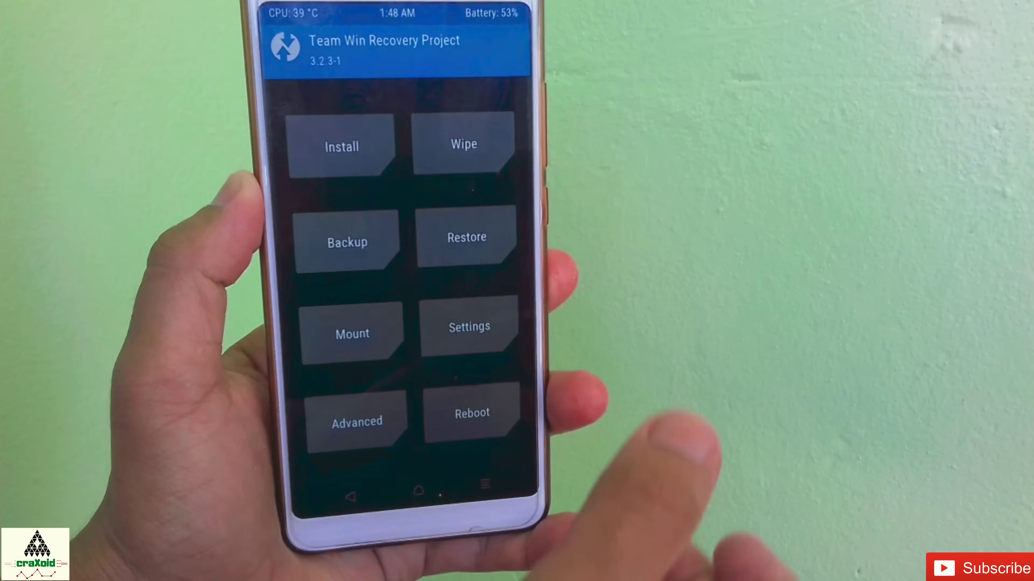
- Wipe the Dalvik/ART Cache, Cache, Data, System and Vendor partitions via Advanced Wipe
{"action": "left_click", "coordinate": [488, 157]}
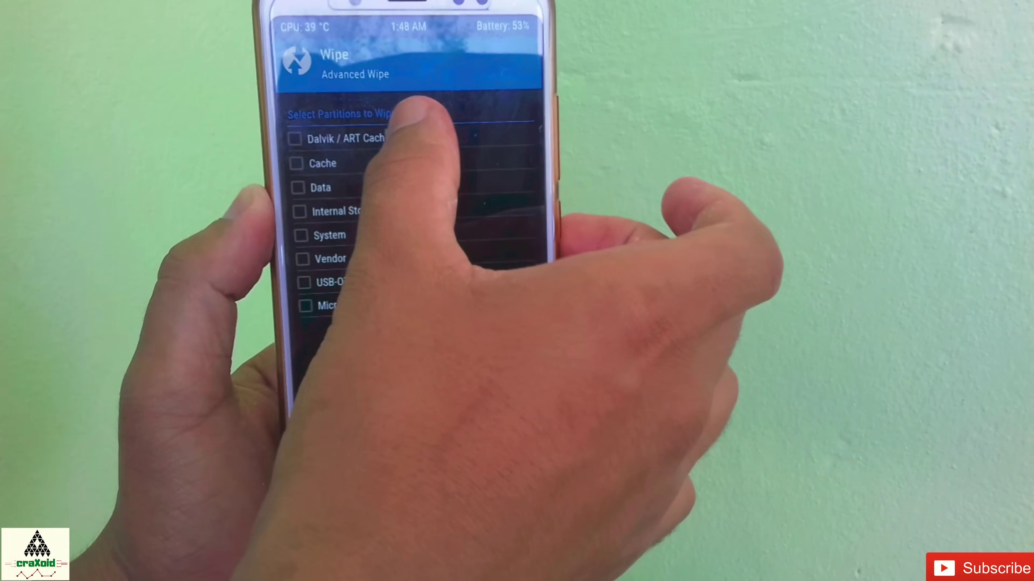
{"action": "left_click", "coordinate": [346, 139]}
{"action": "left_click", "coordinate": [328, 163]}
{"action": "left_click", "coordinate": [330, 193]}
{"action": "left_click", "coordinate": [332, 241]}
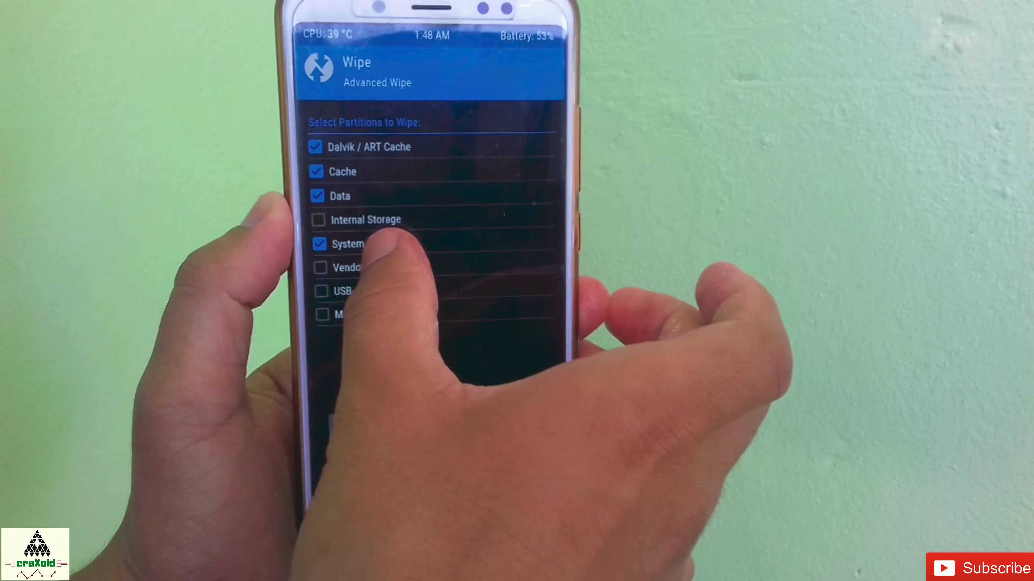
{"action": "left_click", "coordinate": [332, 265]}
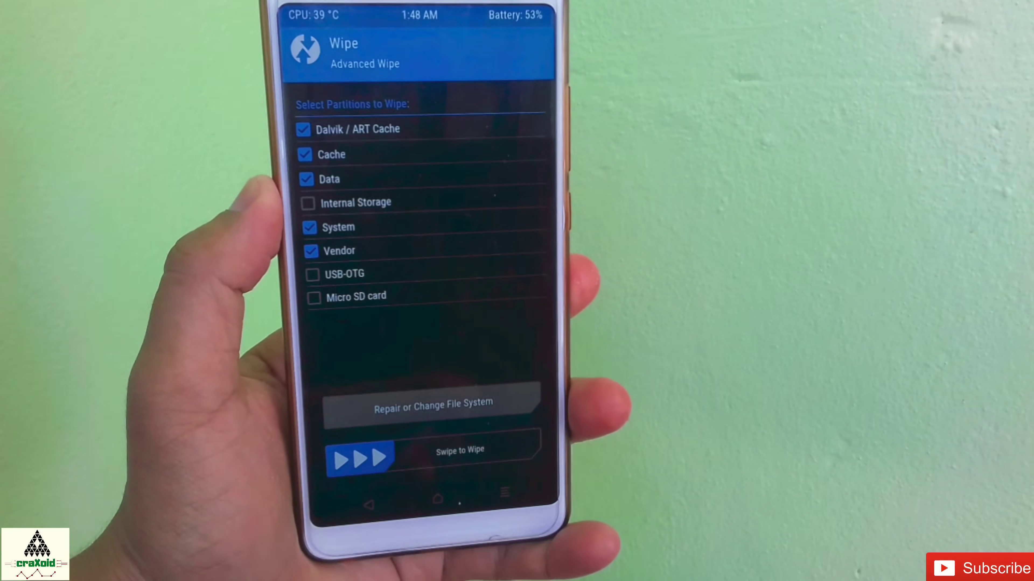
{"action": "left_click_drag", "start_coordinate": [334, 456], "coordinate": [521, 442]}
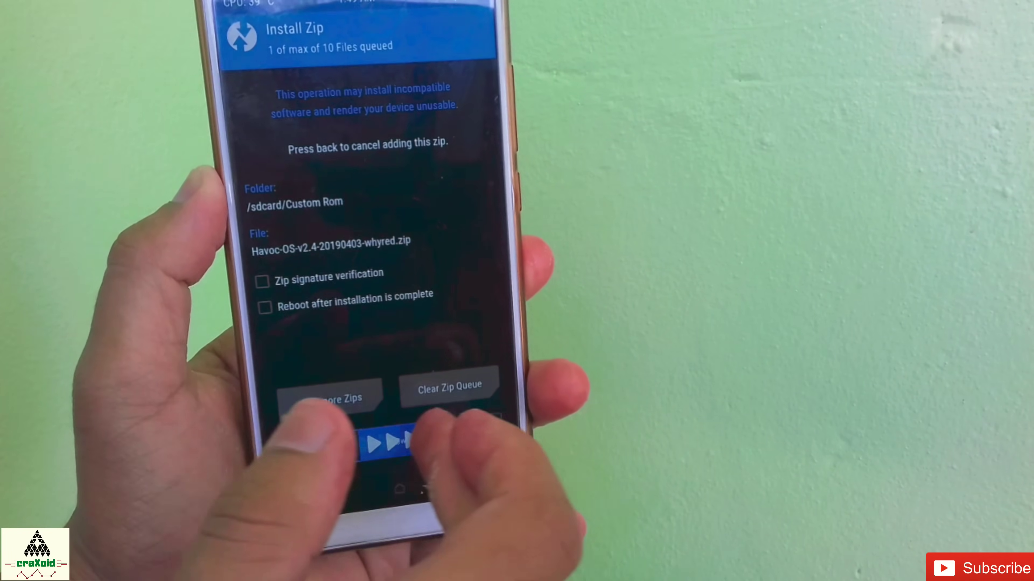
- Flash the queued Havoc-OS zip, which fails with assert error 7, then go back Home
{"action": "left_click_drag", "start_coordinate": [310, 444], "coordinate": [484, 442]}
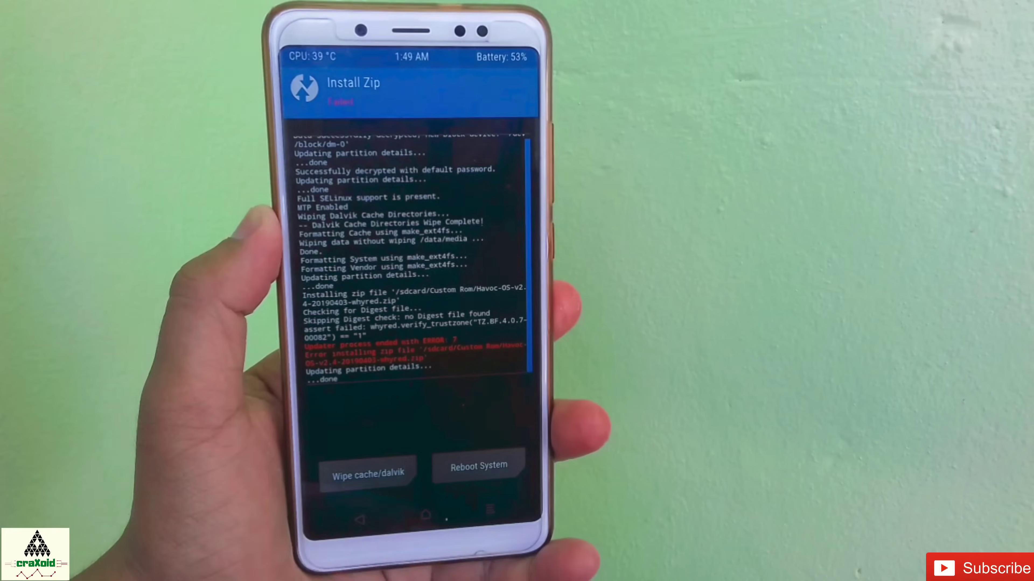
{"action": "left_click", "coordinate": [419, 521]}
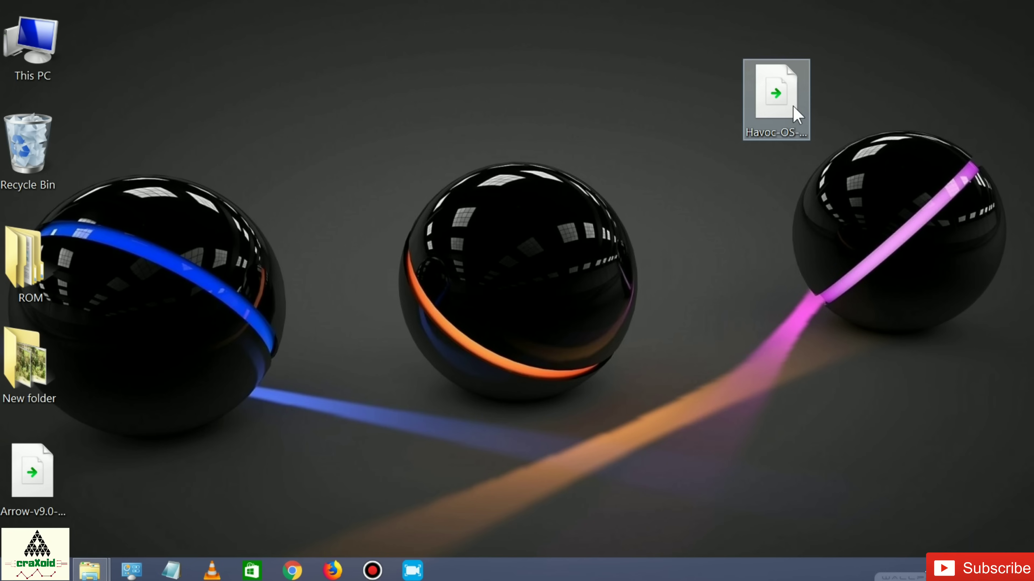
- Extract Havoc-OS-v2.4-20190403-whyred.zip into its own Havoc-OS-v2.4-20190403-whyred folder
{"action": "left_click", "coordinate": [801, 108]}
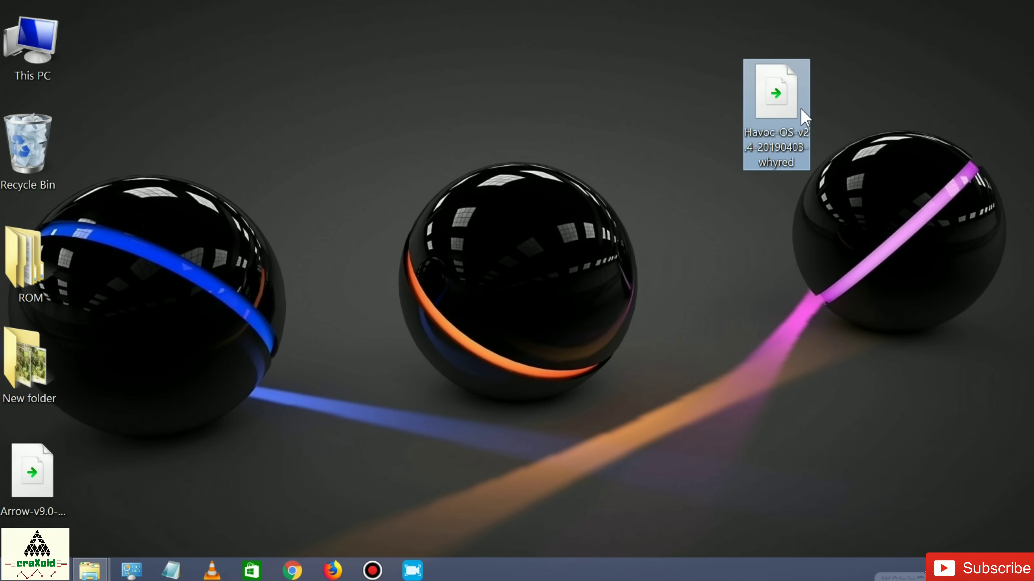
{"action": "right_click", "coordinate": [801, 108]}
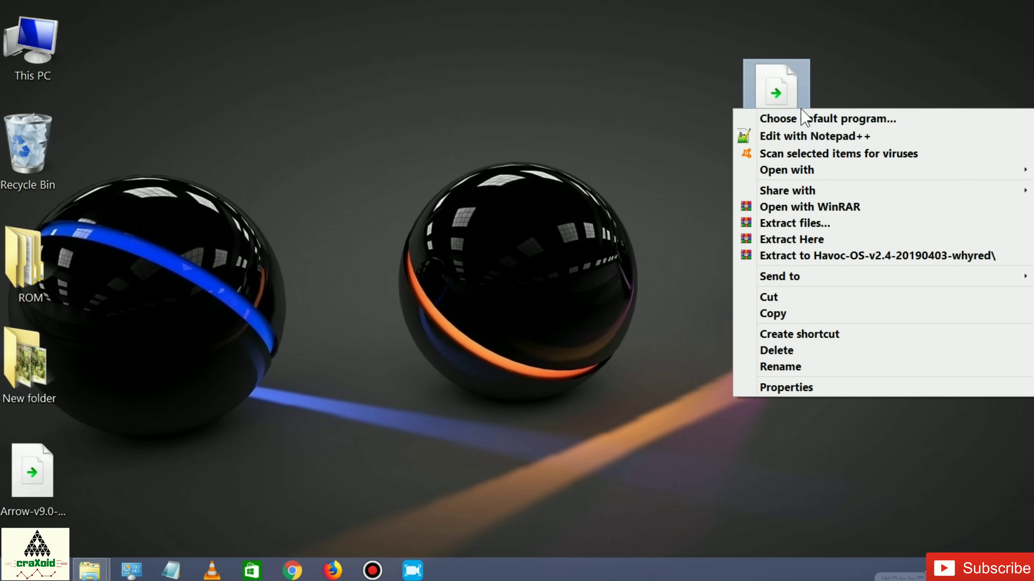
{"action": "left_click", "coordinate": [897, 256]}
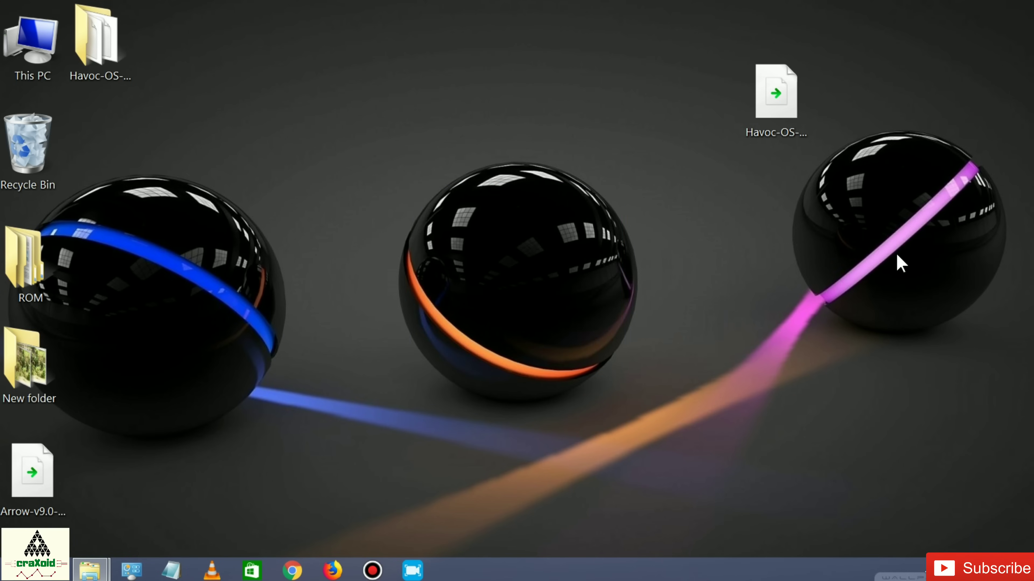
- Place the extracted Havoc-OS folder below the zip, open it, and snap its window left
{"action": "left_click", "coordinate": [100, 43]}
{"action": "left_click_drag", "start_coordinate": [199, 126], "coordinate": [779, 220]}
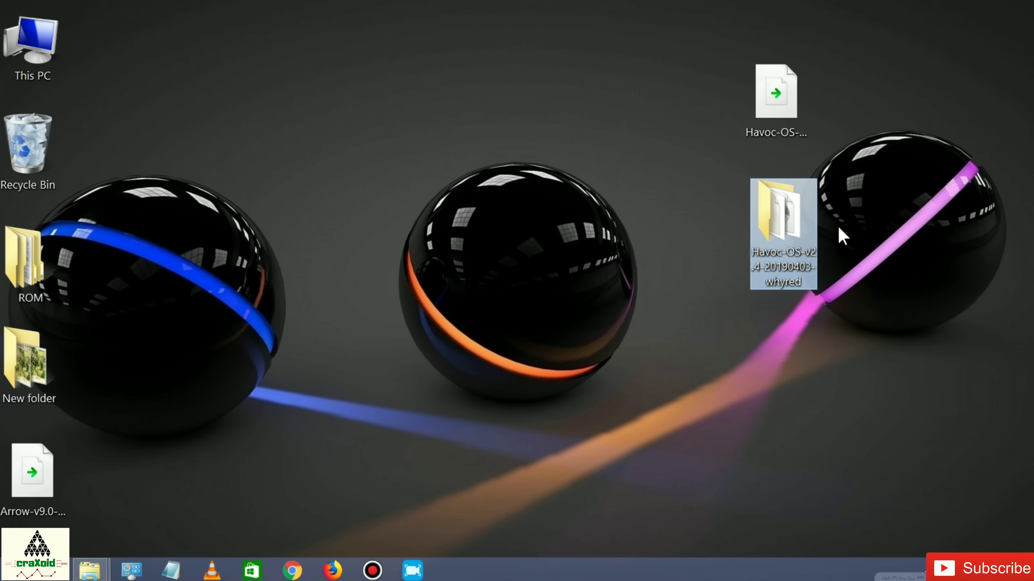
{"action": "right_click", "coordinate": [800, 214]}
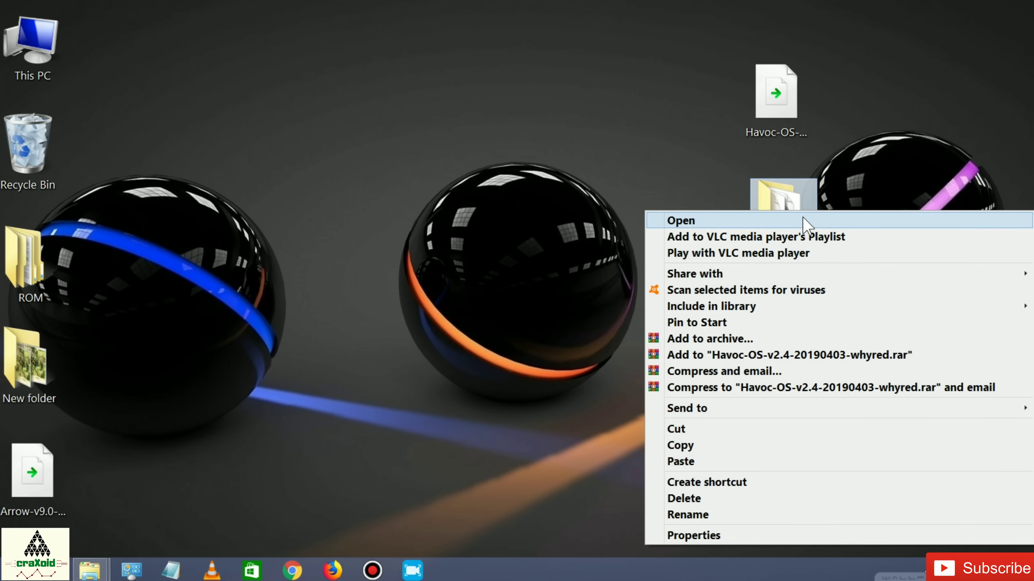
{"action": "left_click", "coordinate": [802, 221]}
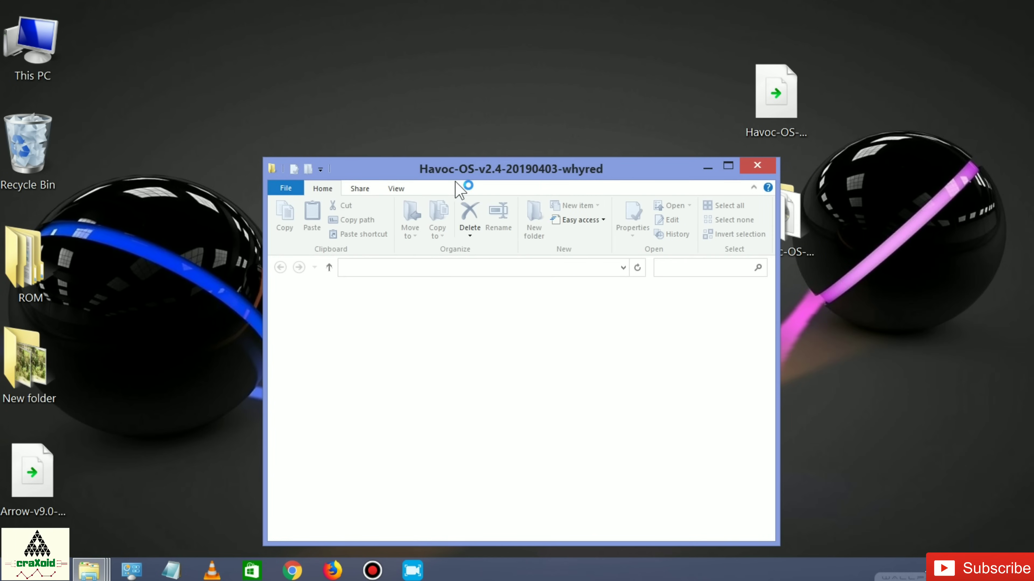
{"action": "left_click_drag", "start_coordinate": [554, 175], "coordinate": [3, 86]}
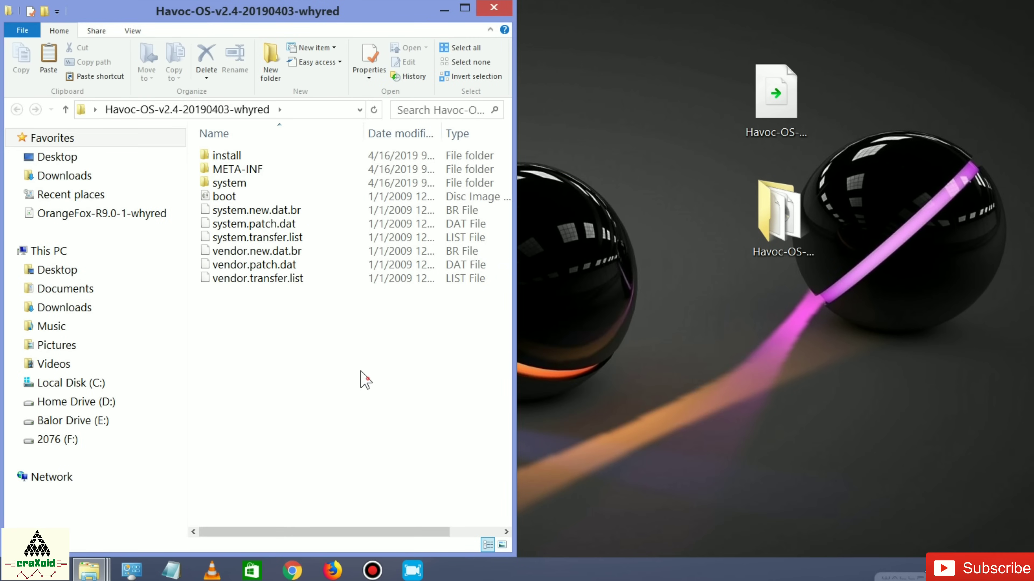
- Open the META-INF folder and then its com subfolder
{"action": "left_click", "coordinate": [263, 171]}
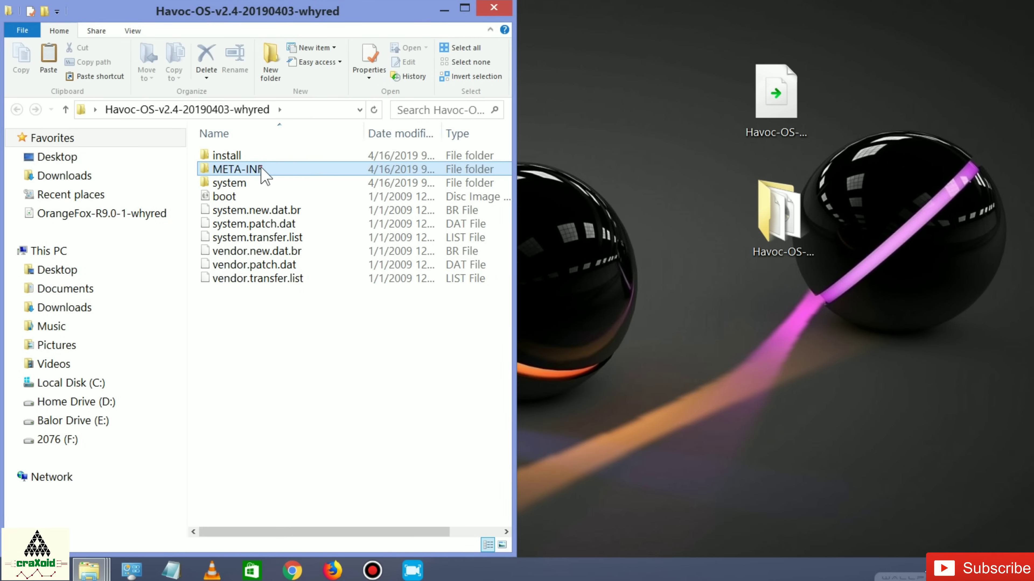
{"action": "right_click", "coordinate": [300, 168]}
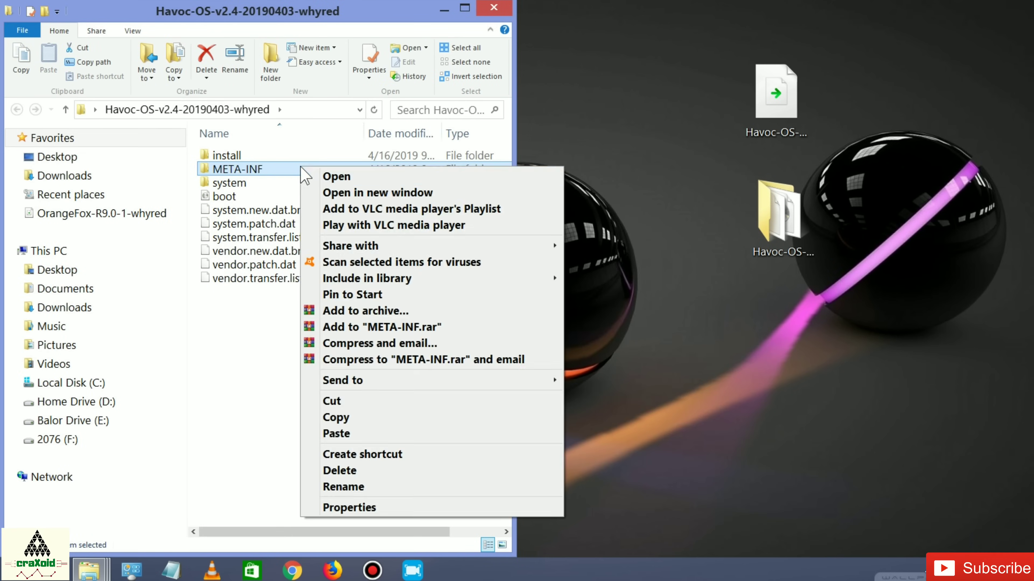
{"action": "left_click", "coordinate": [341, 179]}
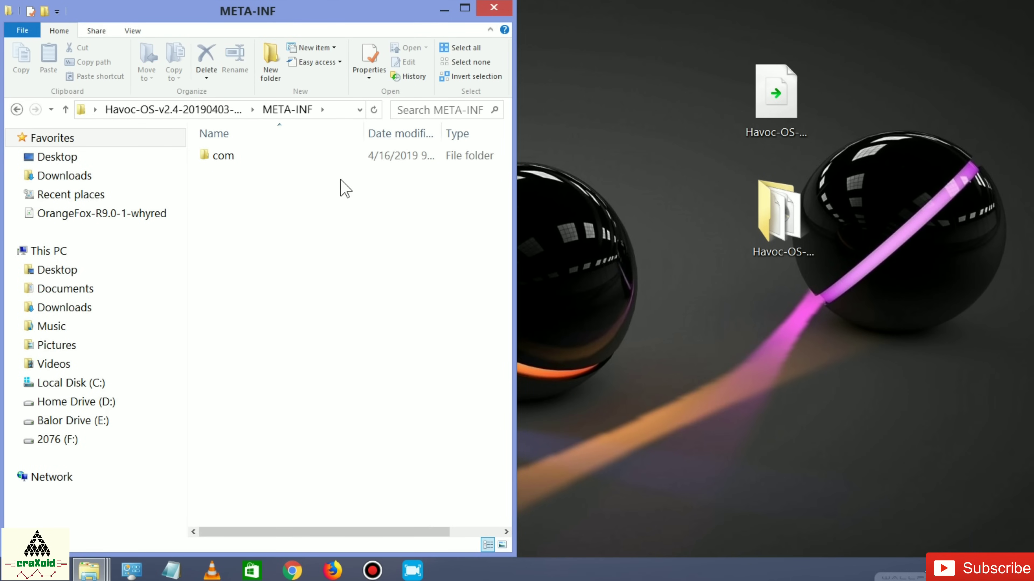
{"action": "left_click", "coordinate": [319, 157]}
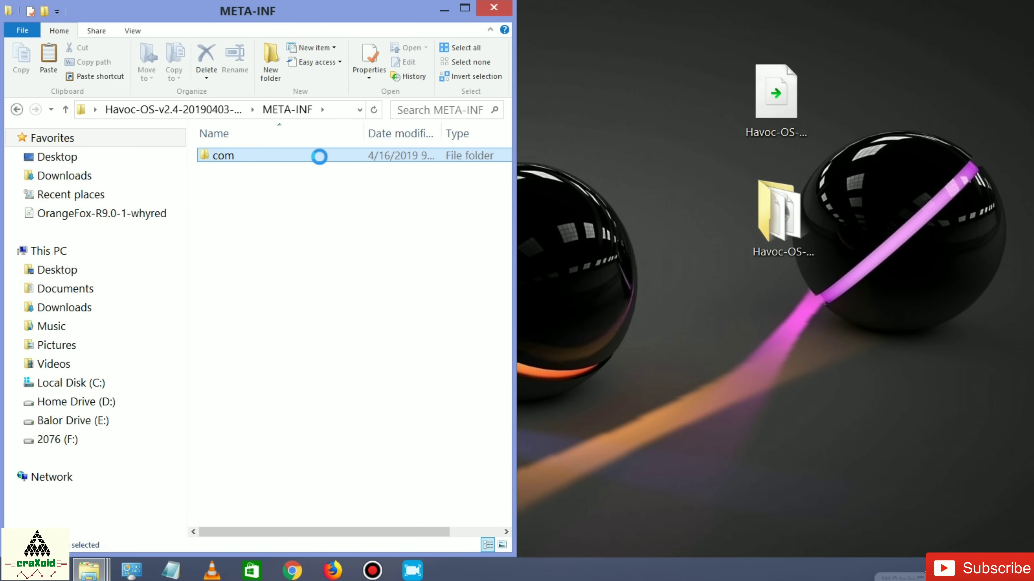
{"action": "right_click", "coordinate": [319, 156]}
{"action": "left_click", "coordinate": [360, 168]}
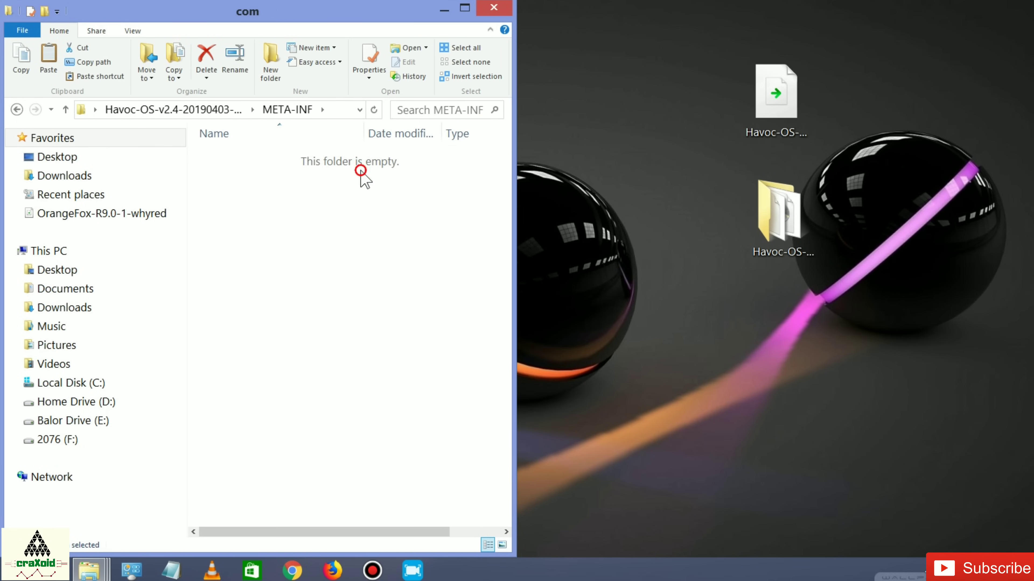
- Go into google\android and bring up the context menu for updater-script
{"action": "left_click", "coordinate": [314, 170]}
{"action": "right_click", "coordinate": [315, 169]}
{"action": "left_click", "coordinate": [352, 178]}
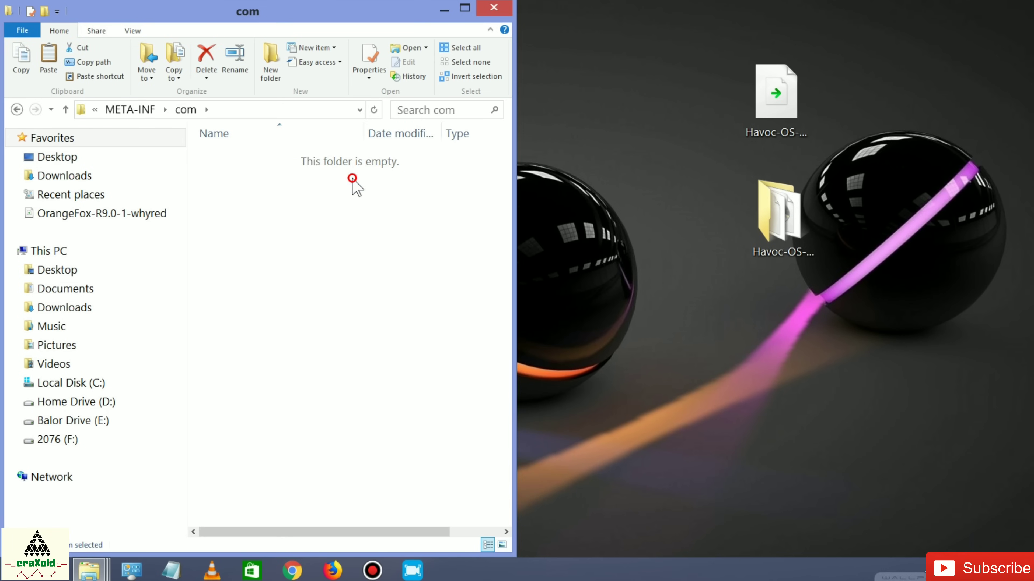
{"action": "left_click", "coordinate": [346, 157]}
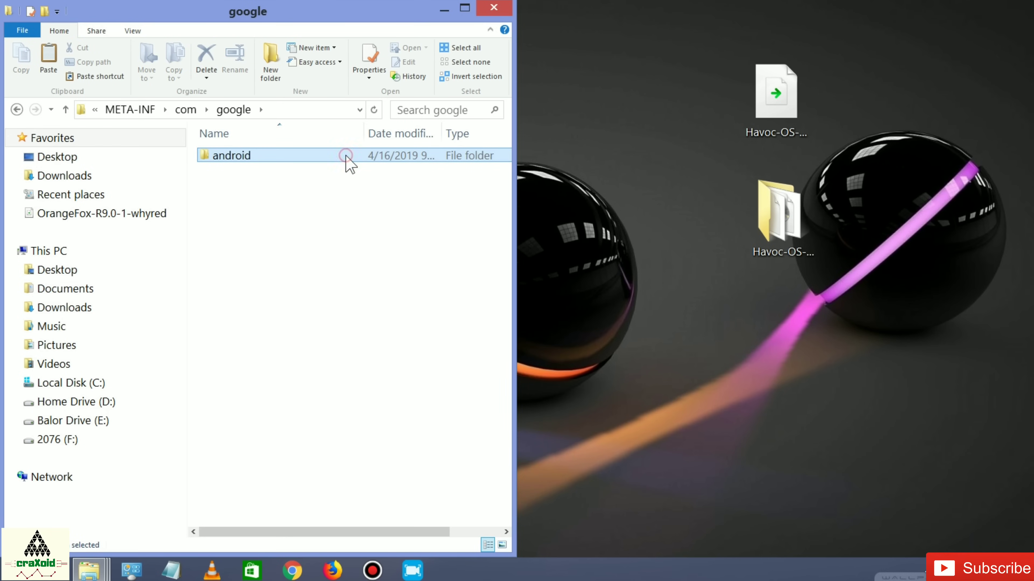
{"action": "right_click", "coordinate": [346, 158]}
{"action": "left_click", "coordinate": [366, 166]}
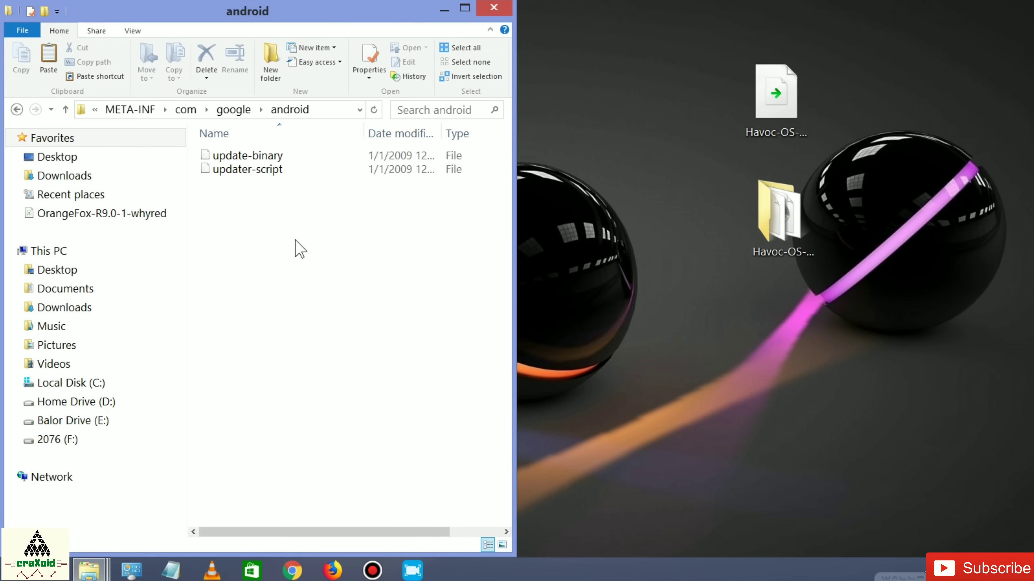
{"action": "left_click", "coordinate": [313, 169]}
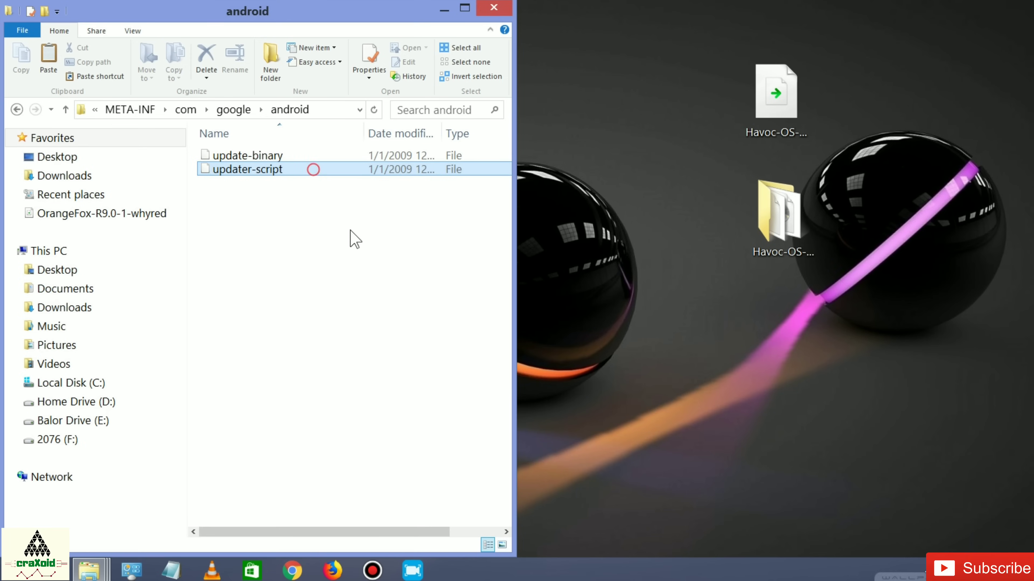
{"action": "right_click", "coordinate": [345, 173]}
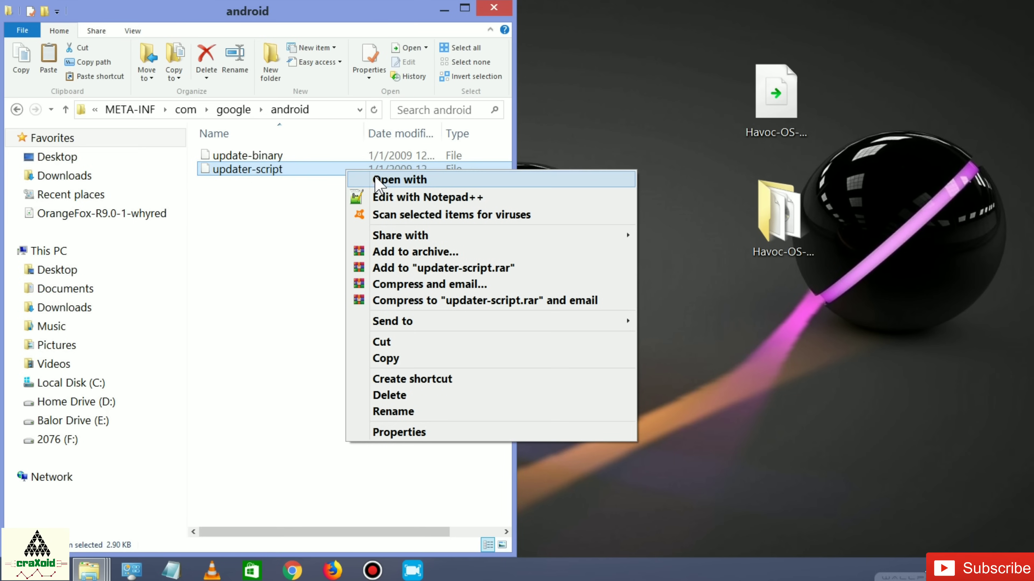
- In Notepad++, delete the two assert lines and leftover blank line from updater-script, then save
{"action": "left_click", "coordinate": [508, 199]}
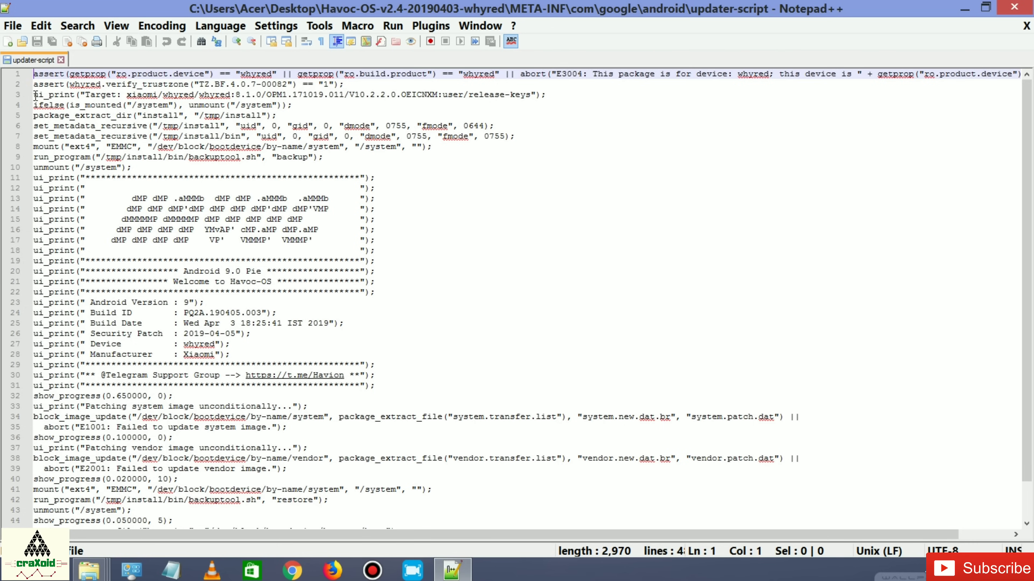
{"action": "left_click_drag", "start_coordinate": [73, 95], "coordinate": [75, 94]}
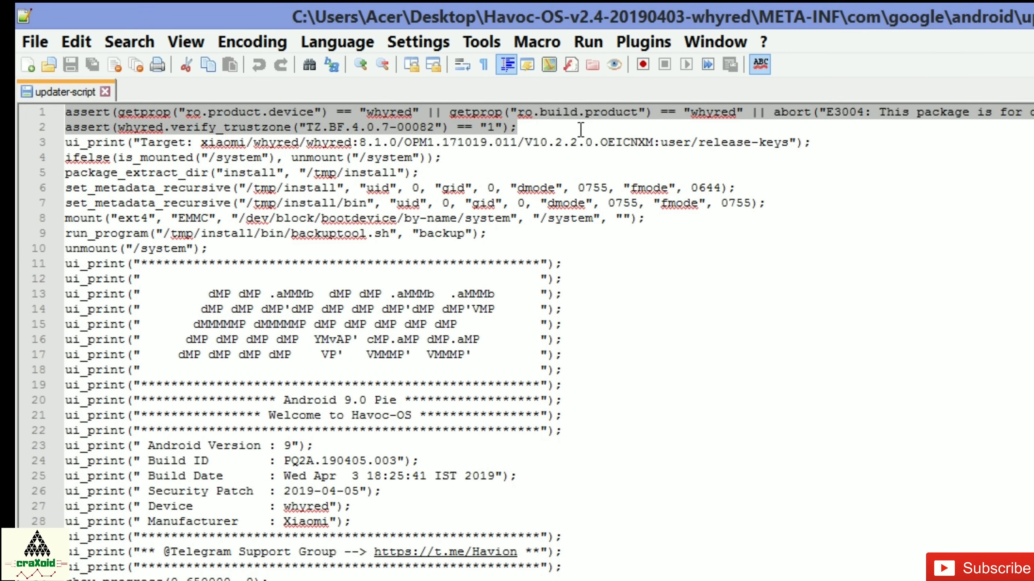
{"action": "key", "text": "Delete"}
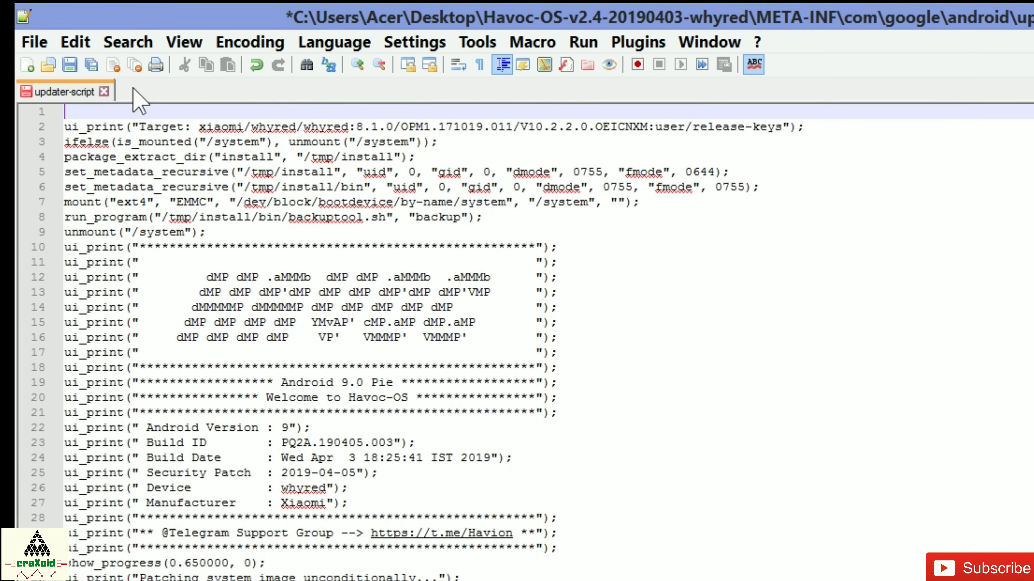
{"action": "left_click", "coordinate": [64, 127]}
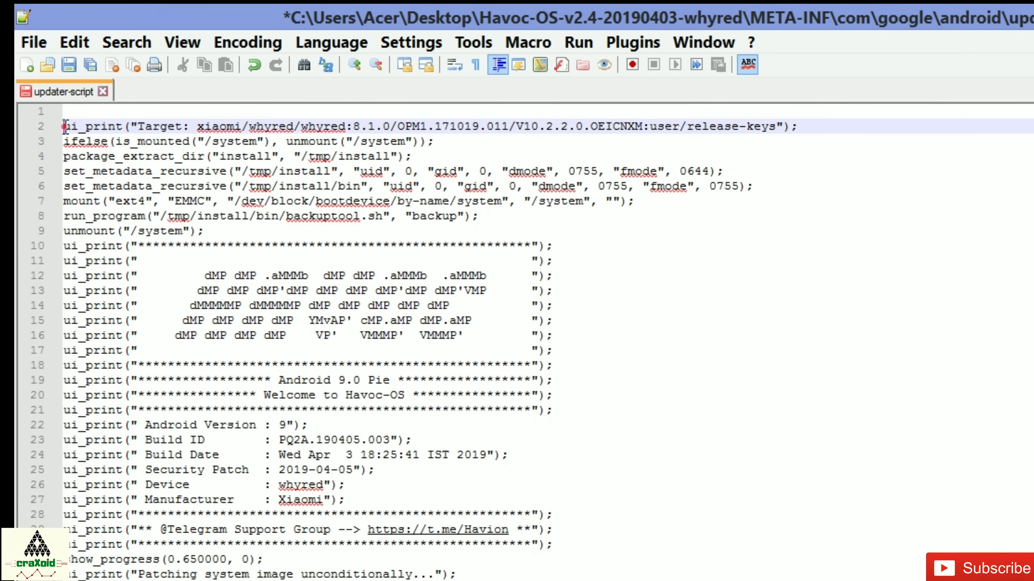
{"action": "key", "text": "BackSpace"}
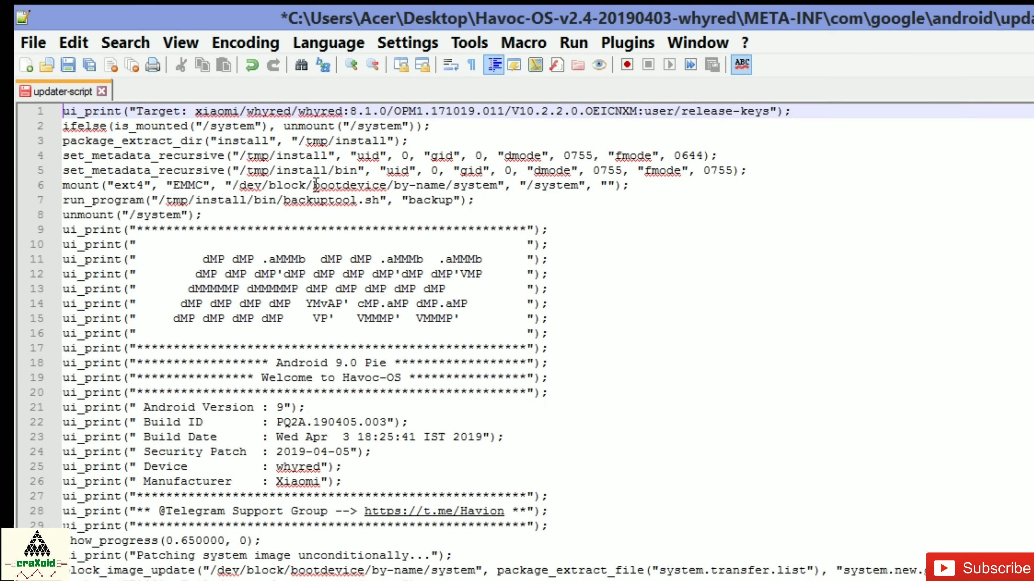
{"action": "left_click", "coordinate": [33, 43]}
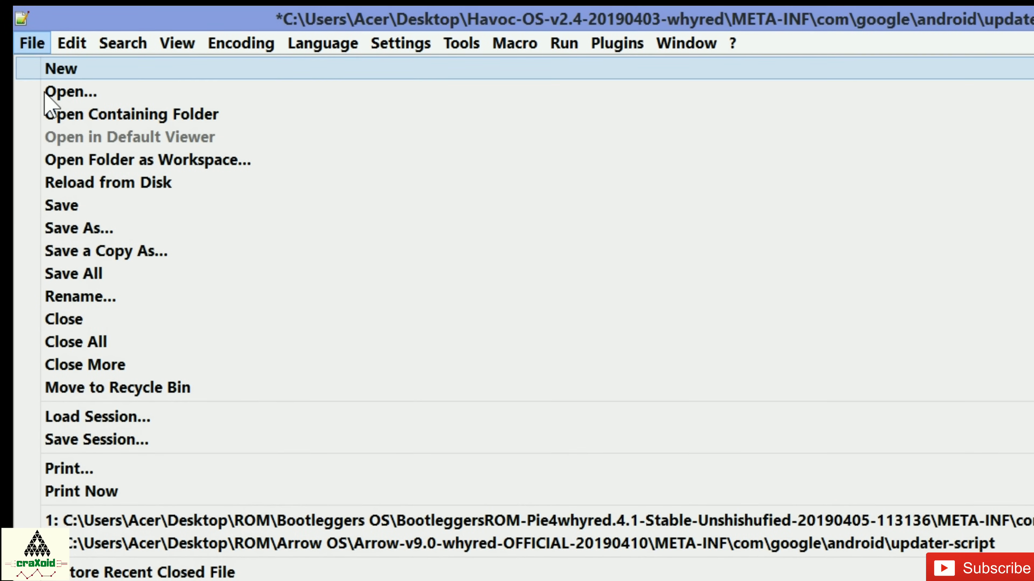
{"action": "left_click", "coordinate": [107, 207]}
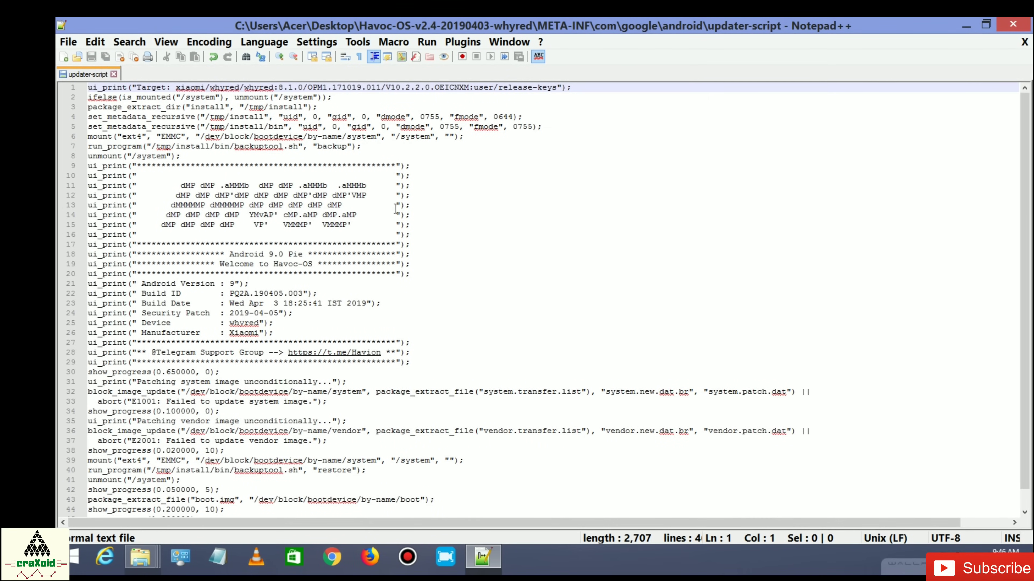
- Close Notepad++ and go back up to the Havoc-OS-v2.4-20190403-whyred folder
{"action": "left_click", "coordinate": [1013, 25]}
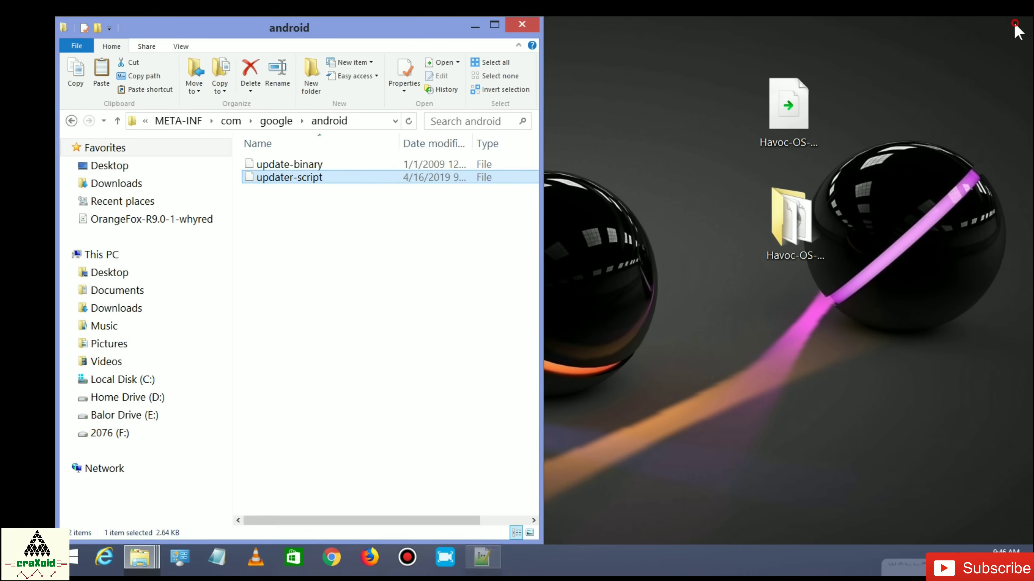
{"action": "left_click", "coordinate": [350, 247]}
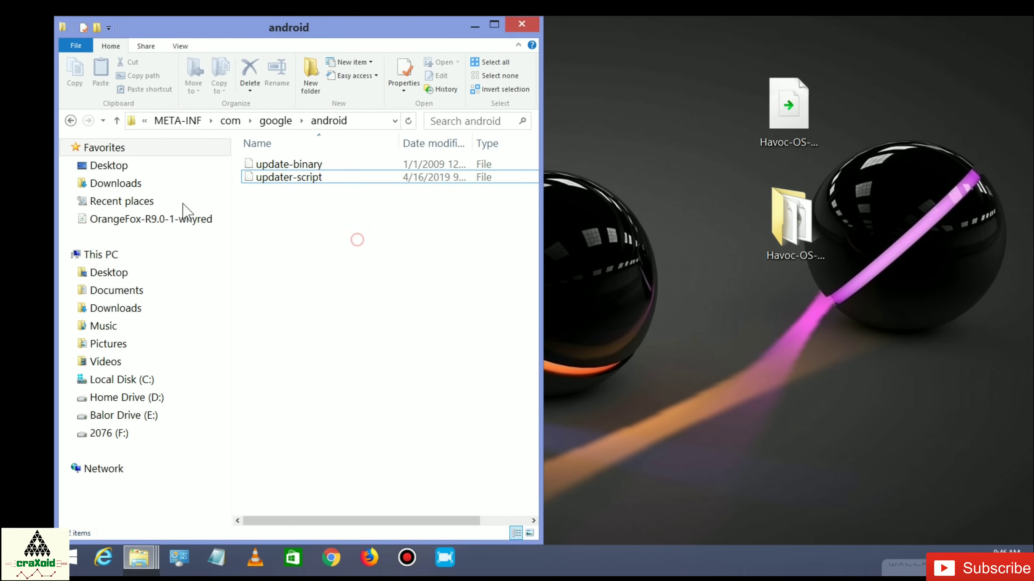
{"action": "left_click", "coordinate": [70, 120]}
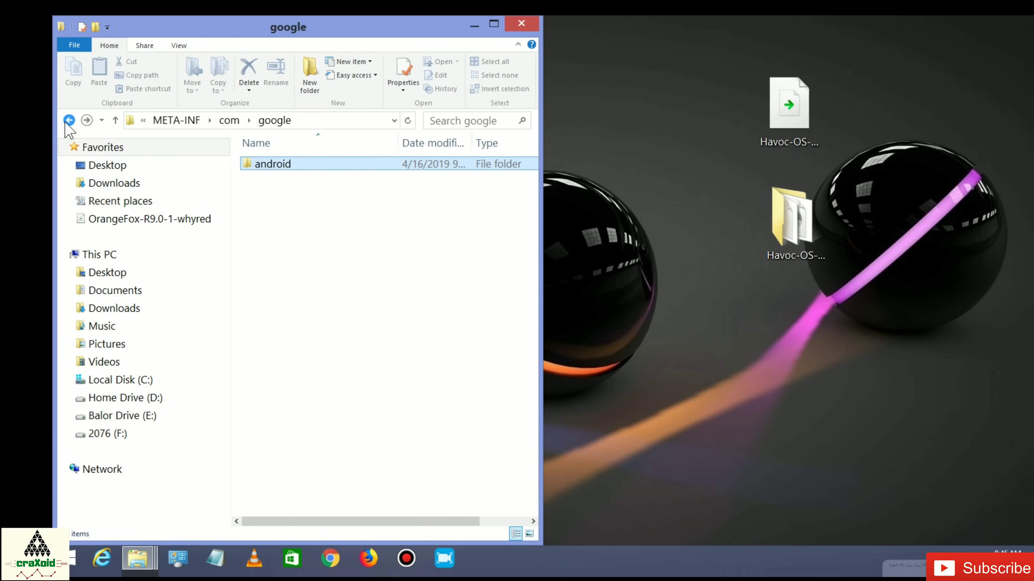
{"action": "left_click", "coordinate": [69, 121]}
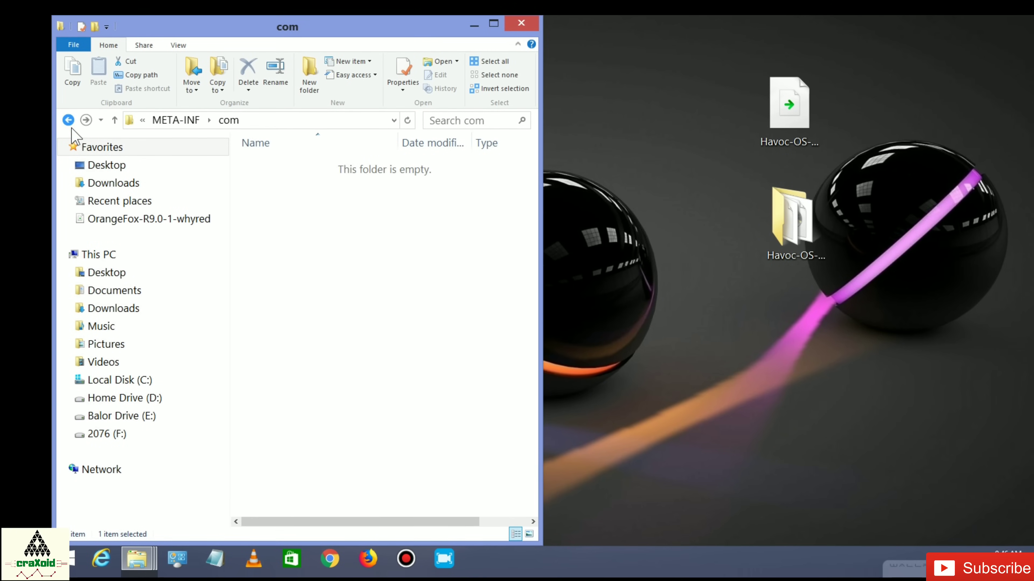
{"action": "left_click", "coordinate": [69, 121]}
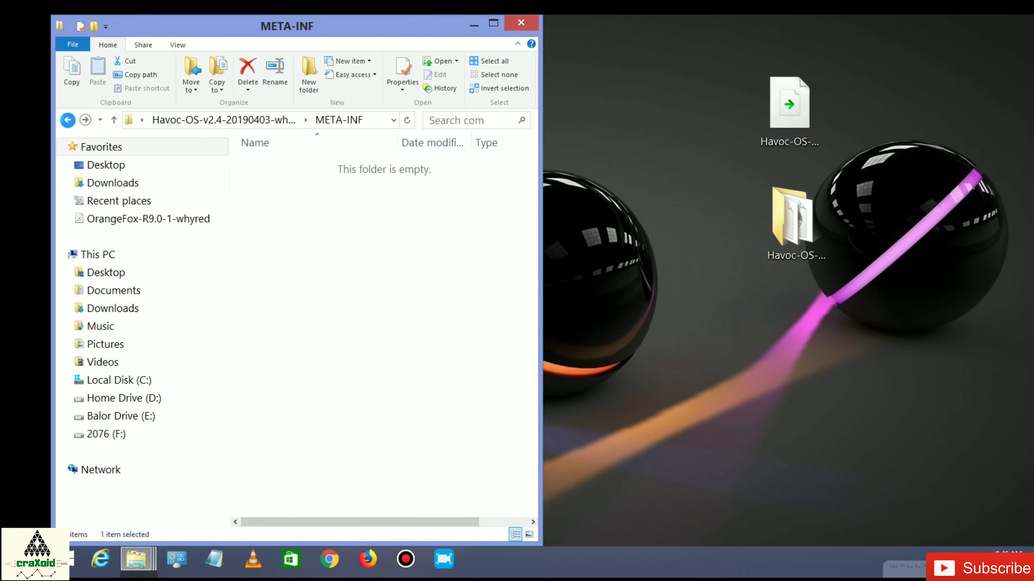
{"action": "left_click", "coordinate": [67, 120]}
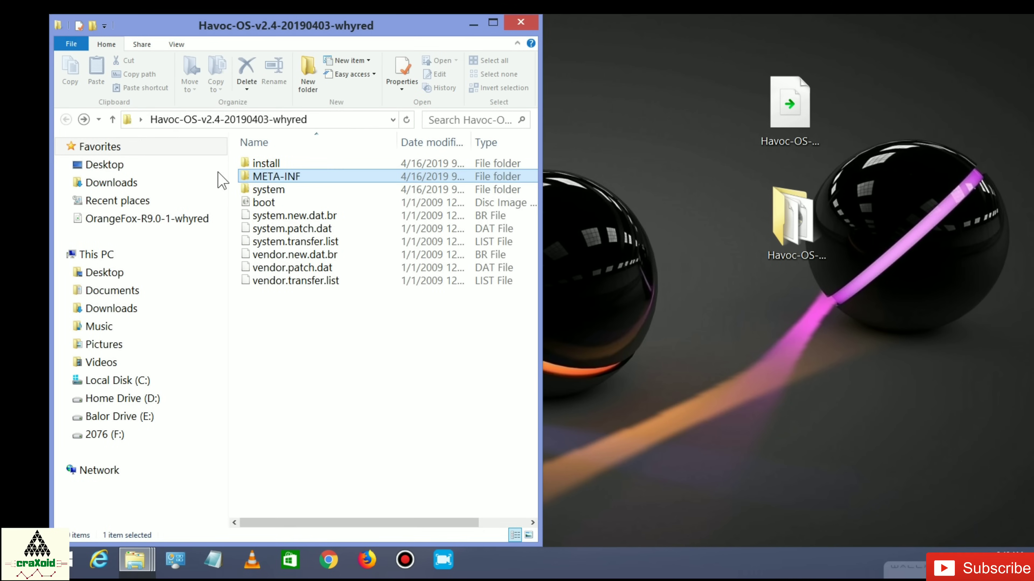
- Box-select all ten ROM files and folders in the Havoc-OS folder
{"action": "left_click", "coordinate": [301, 332]}
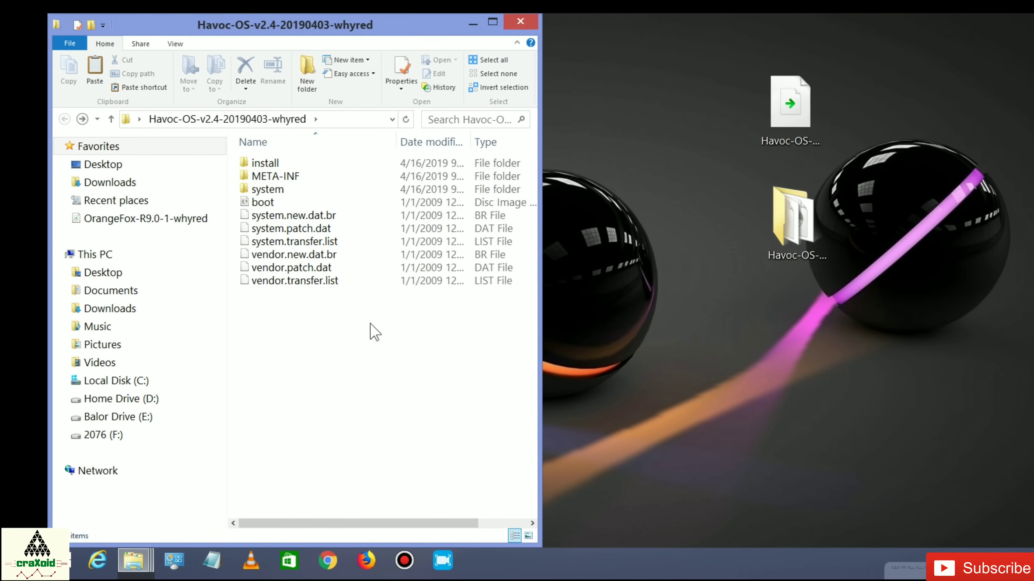
{"action": "left_click", "coordinate": [328, 361]}
{"action": "left_click_drag", "start_coordinate": [380, 390], "coordinate": [289, 148]}
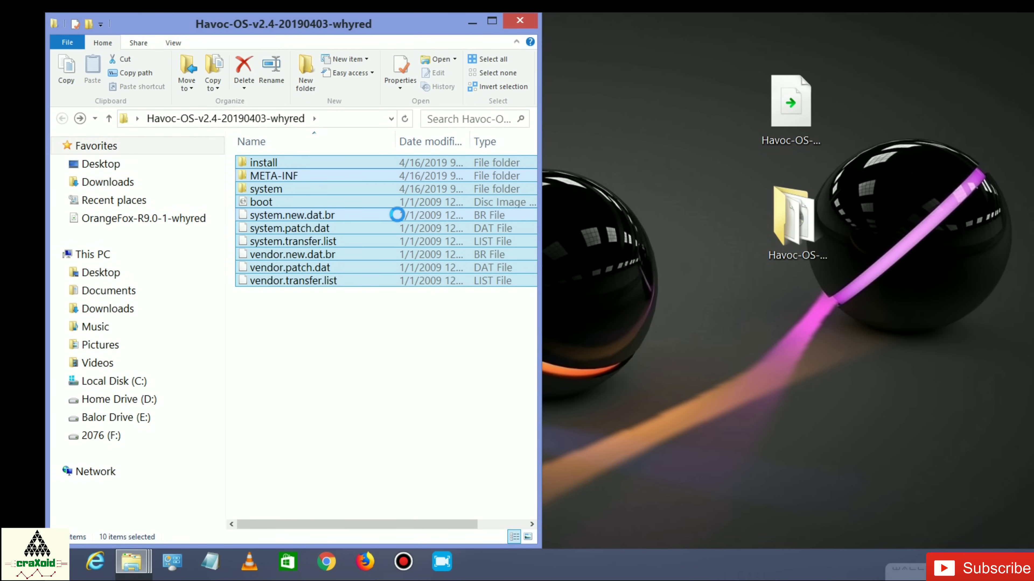
- Archive the selected ROM files as ZIP format named CRAXOID_Havoc-OS-v2.4-20190403-whyred.zip
{"action": "key", "text": "ctrl+c"}
{"action": "right_click", "coordinate": [398, 216]}
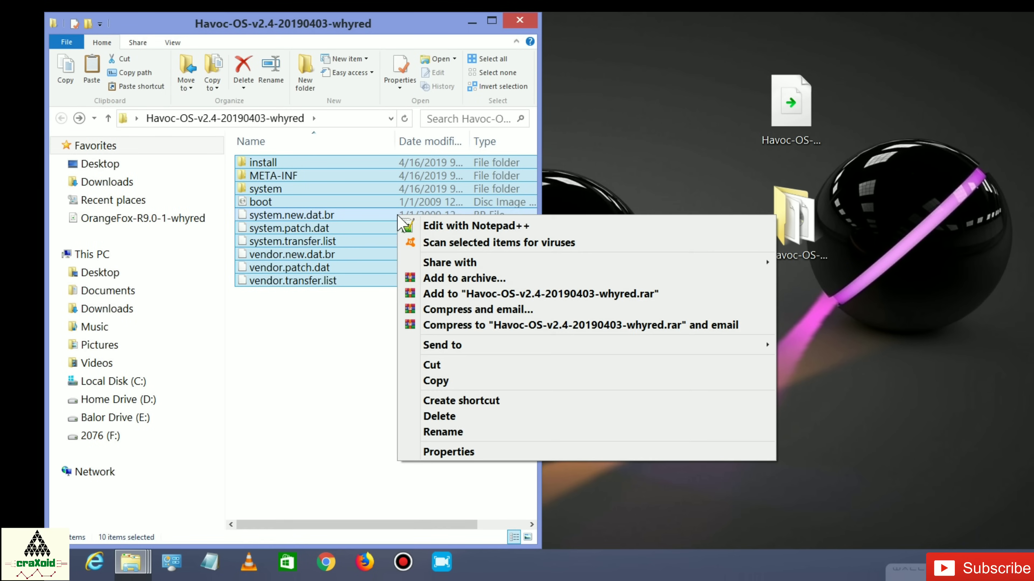
{"action": "left_click", "coordinate": [522, 279]}
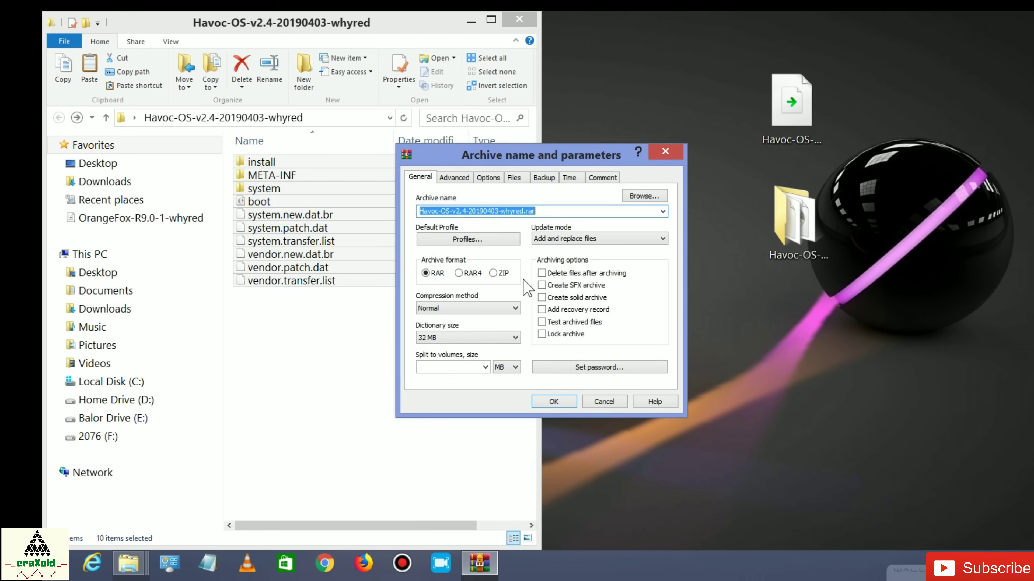
{"action": "left_click", "coordinate": [493, 273]}
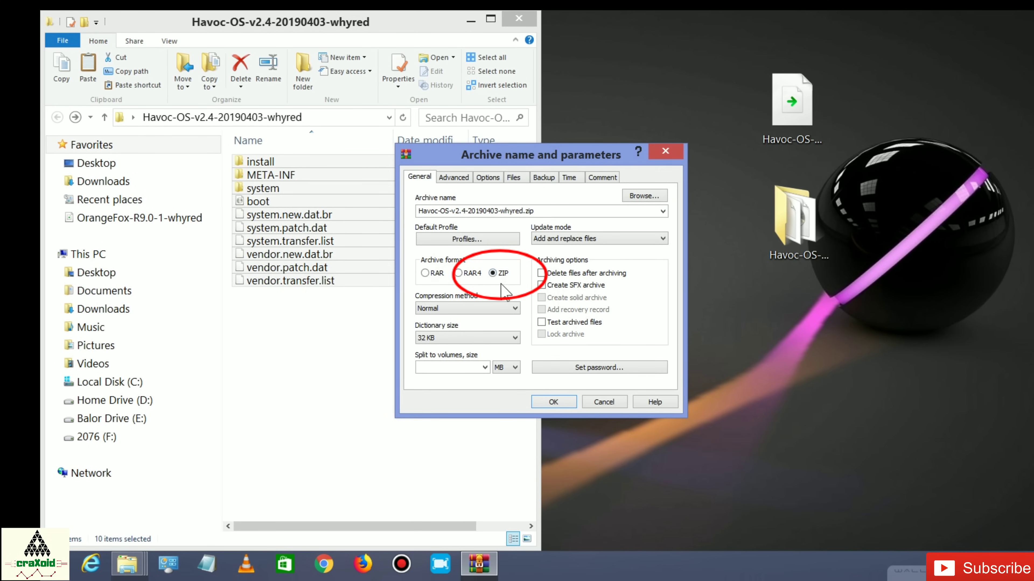
{"action": "double_click", "coordinate": [421, 209]}
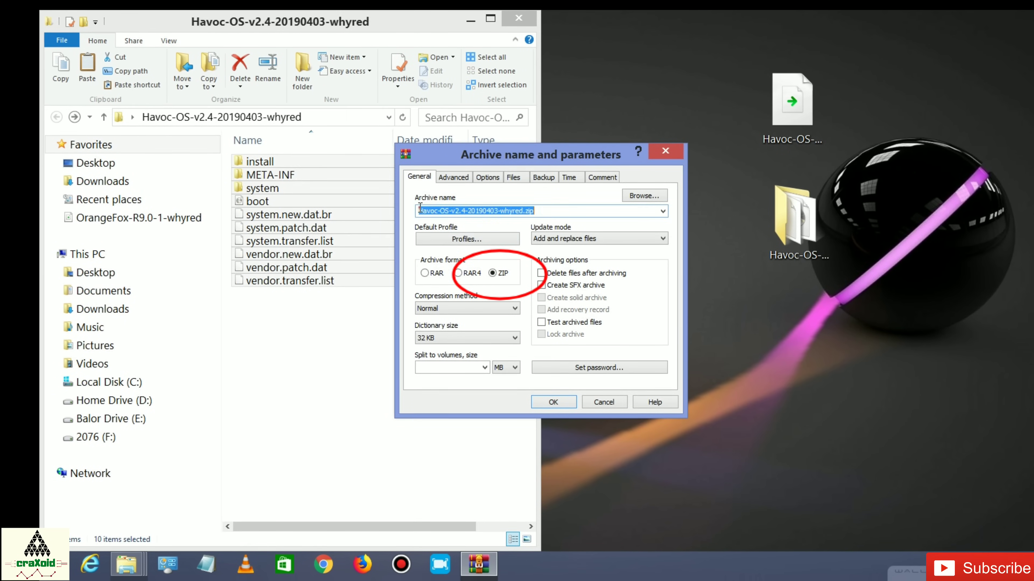
{"action": "left_click", "coordinate": [419, 208]}
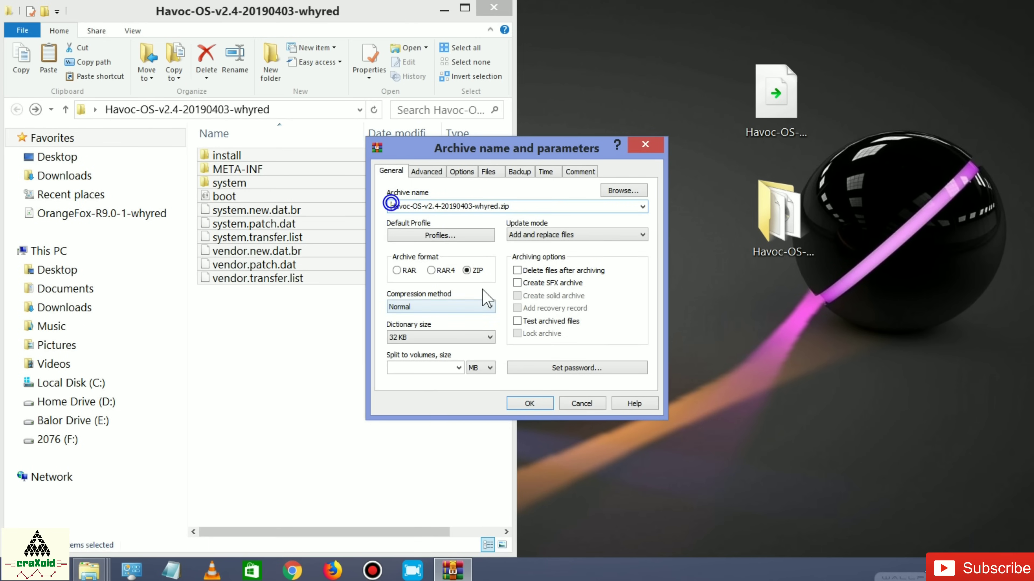
{"action": "type", "text": "CRAXOID"}
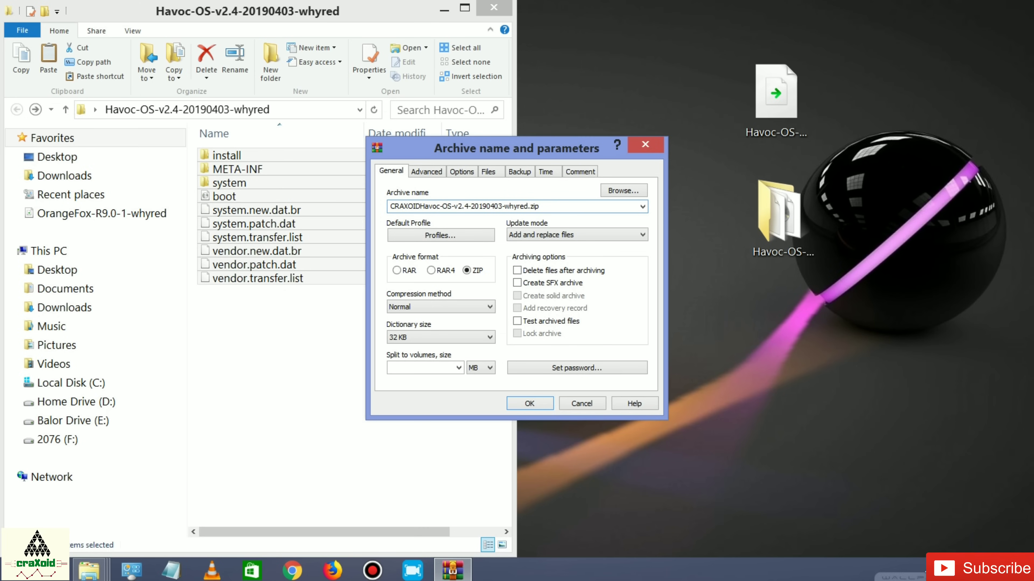
{"action": "type", "text": "_"}
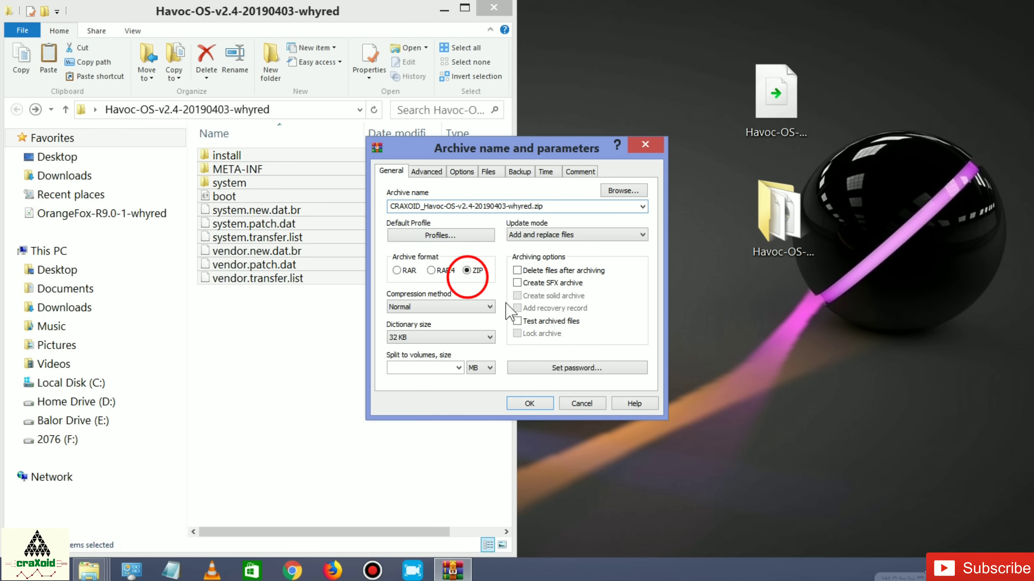
{"action": "left_click", "coordinate": [538, 402]}
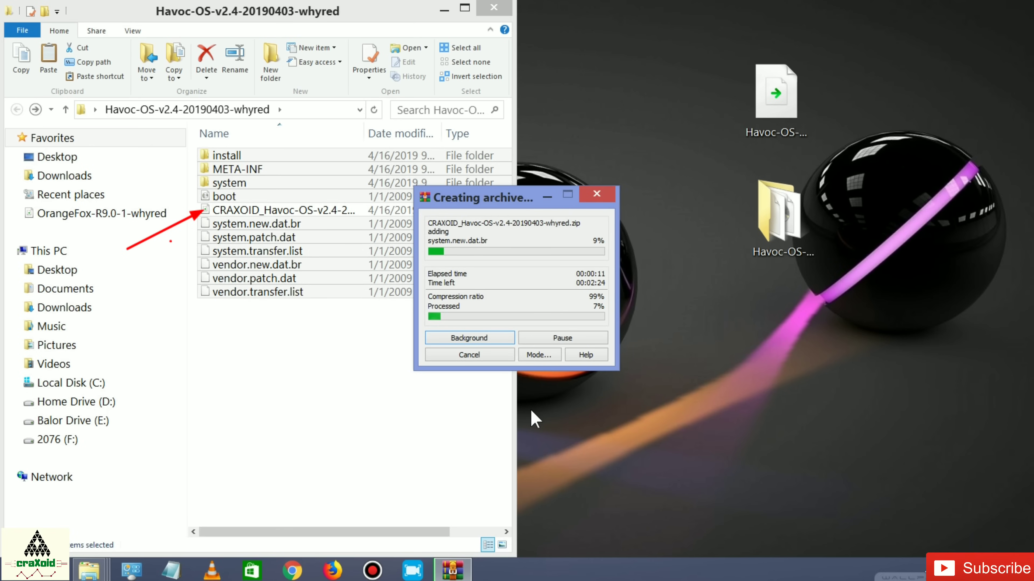
- Move the archiving progress window aside and close File Explorer to reveal the desktop
{"action": "left_click_drag", "start_coordinate": [488, 199], "coordinate": [906, 77]}
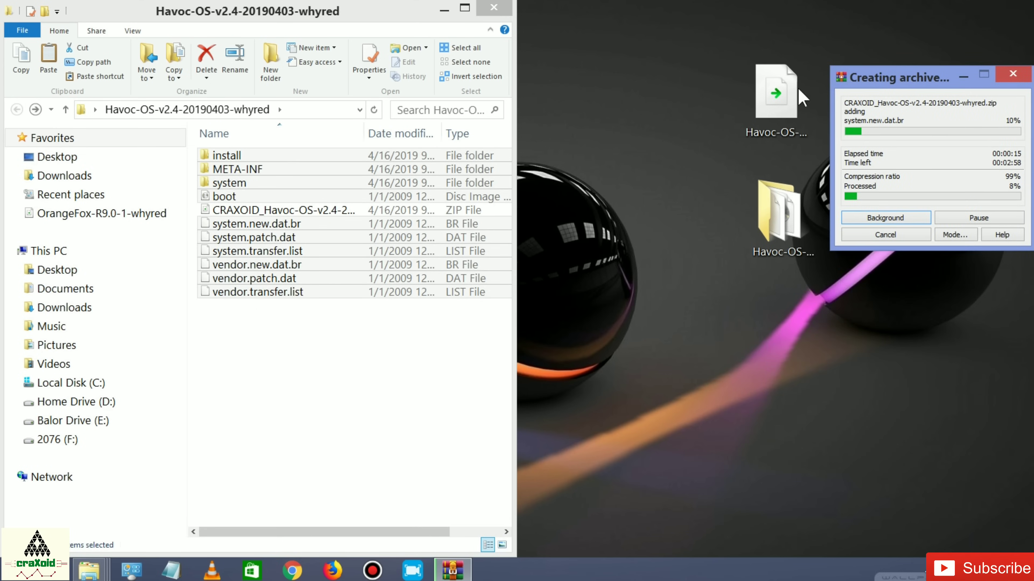
{"action": "left_click", "coordinate": [494, 7]}
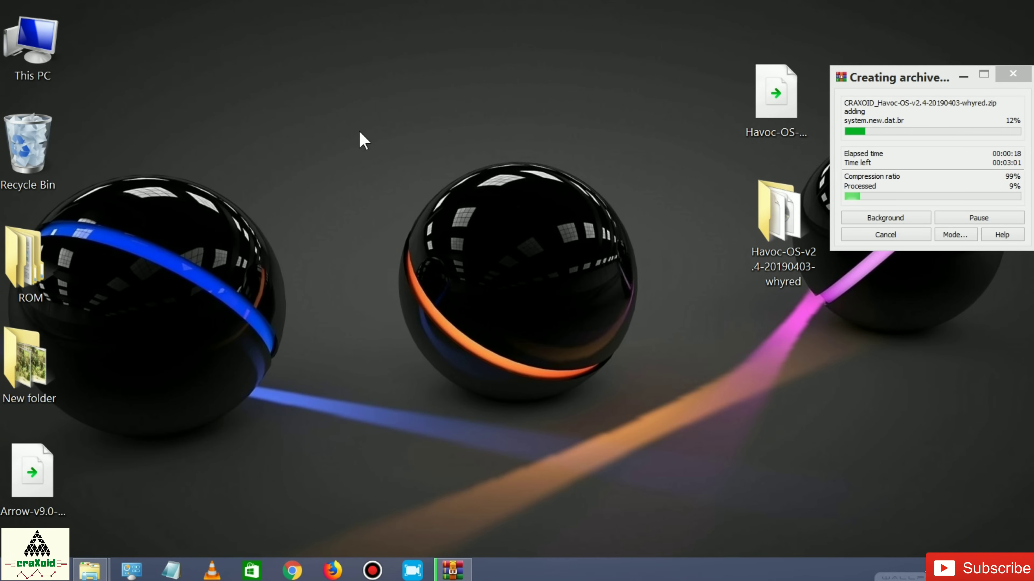
- Refresh the desktop icons twice
{"action": "right_click", "coordinate": [351, 119]}
{"action": "left_click", "coordinate": [371, 160]}
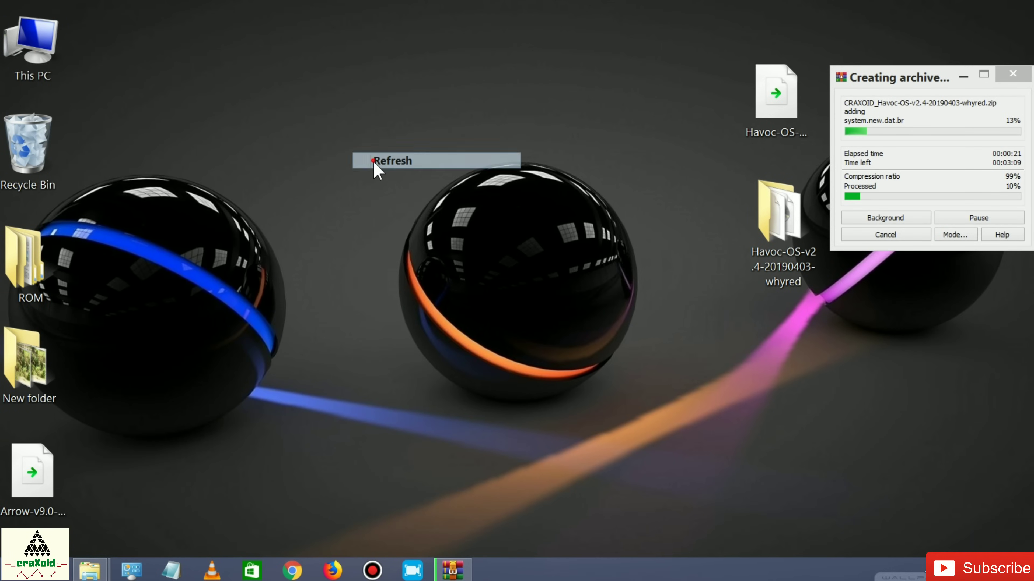
{"action": "right_click", "coordinate": [374, 163]}
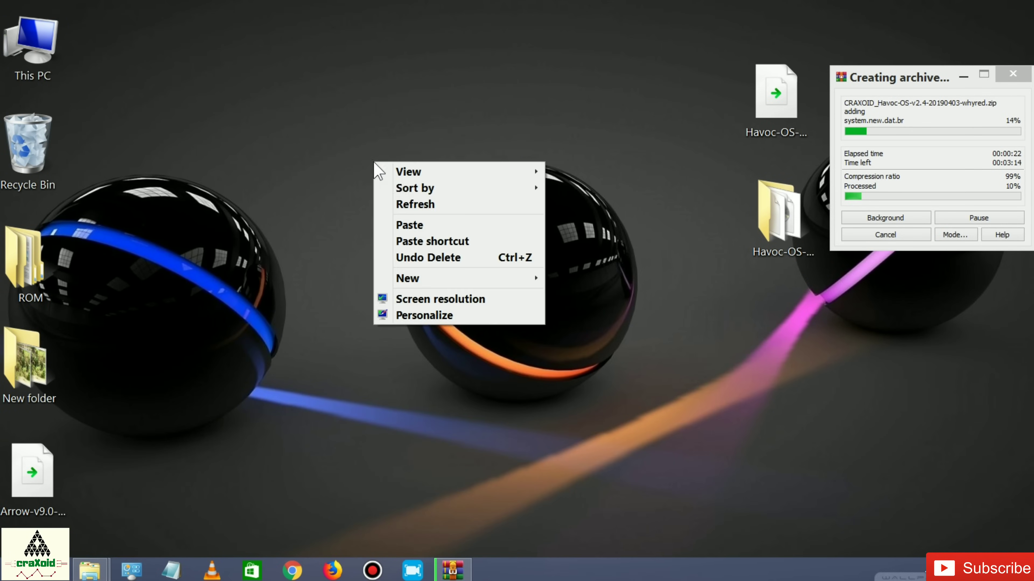
{"action": "left_click", "coordinate": [410, 201]}
- Reposition the Arrow-v9.0 ZIP icon and extract it to Arrow-v9.0-whyred-OFFICIAL-20190410\
{"action": "left_click_drag", "start_coordinate": [30, 471], "coordinate": [272, 71]}
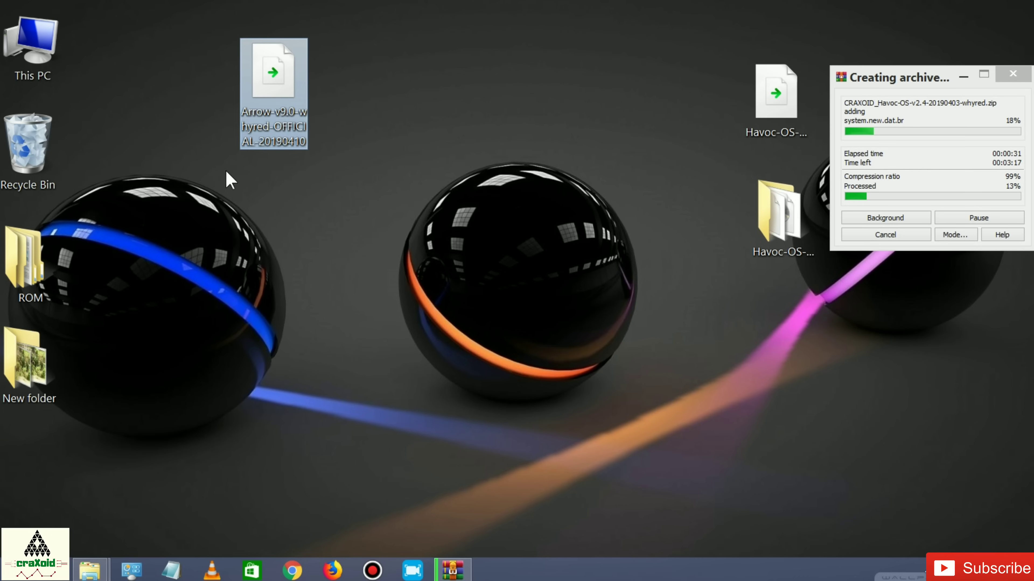
{"action": "left_click_drag", "start_coordinate": [290, 146], "coordinate": [325, 169]}
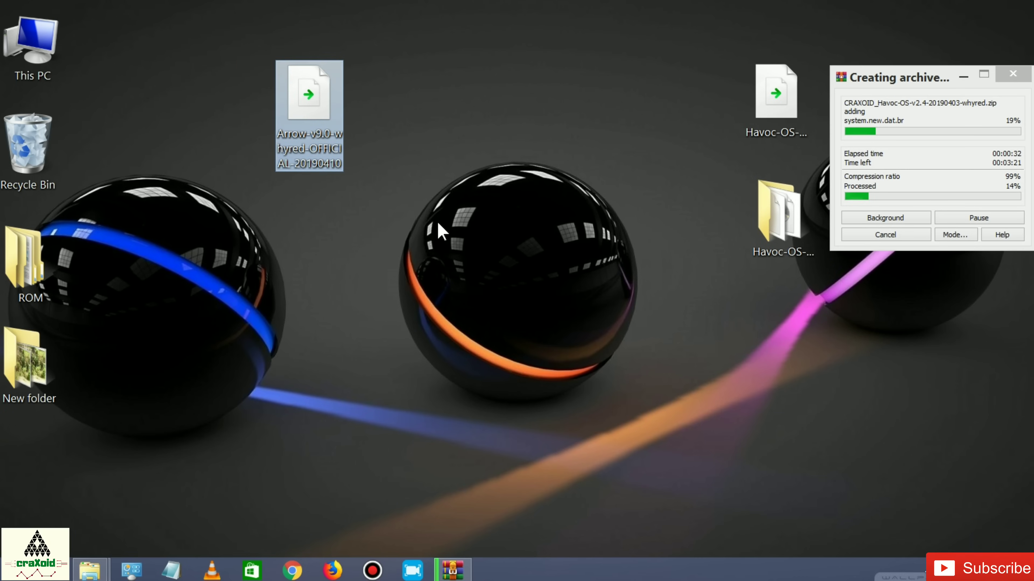
{"action": "right_click", "coordinate": [330, 99]}
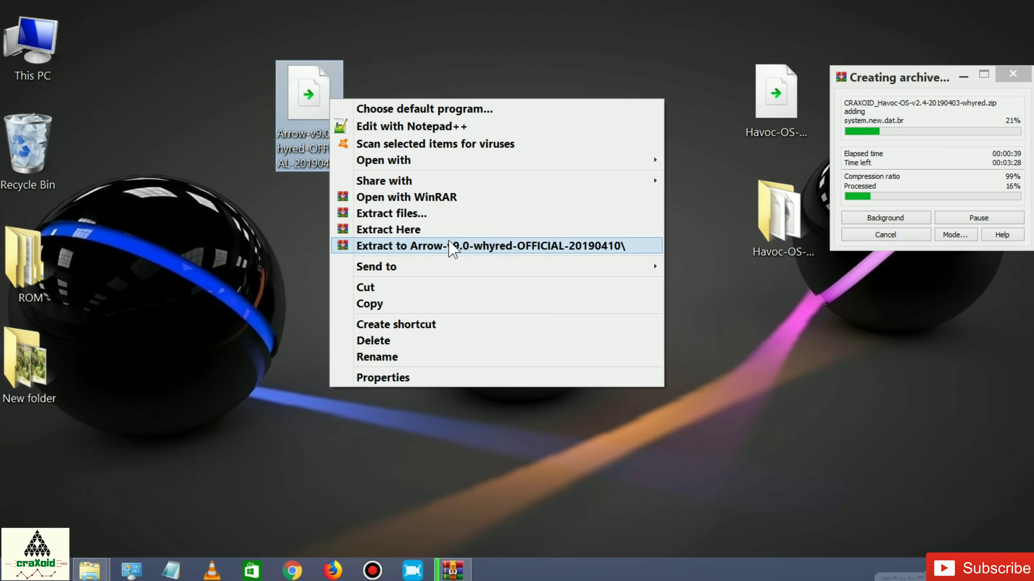
{"action": "left_click", "coordinate": [508, 245]}
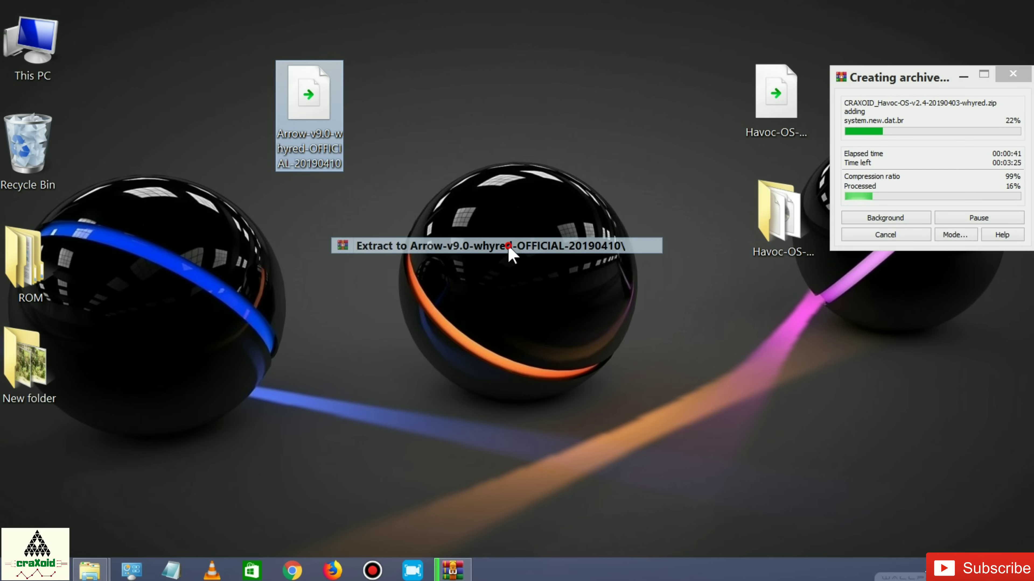